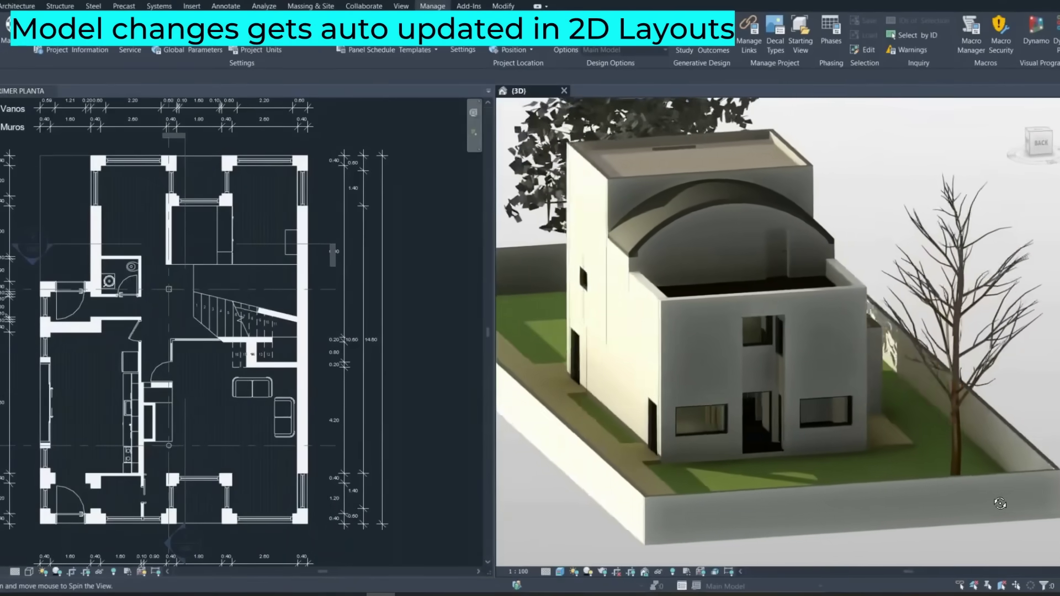
- Orbit the 3D house model beside the floor plan to view another side
mouse_move(1000, 503)
middle_mouse_down("shift")
mouse_move(668, 506)
mouse_move(825, 508)
middle_mouse_up("shift")
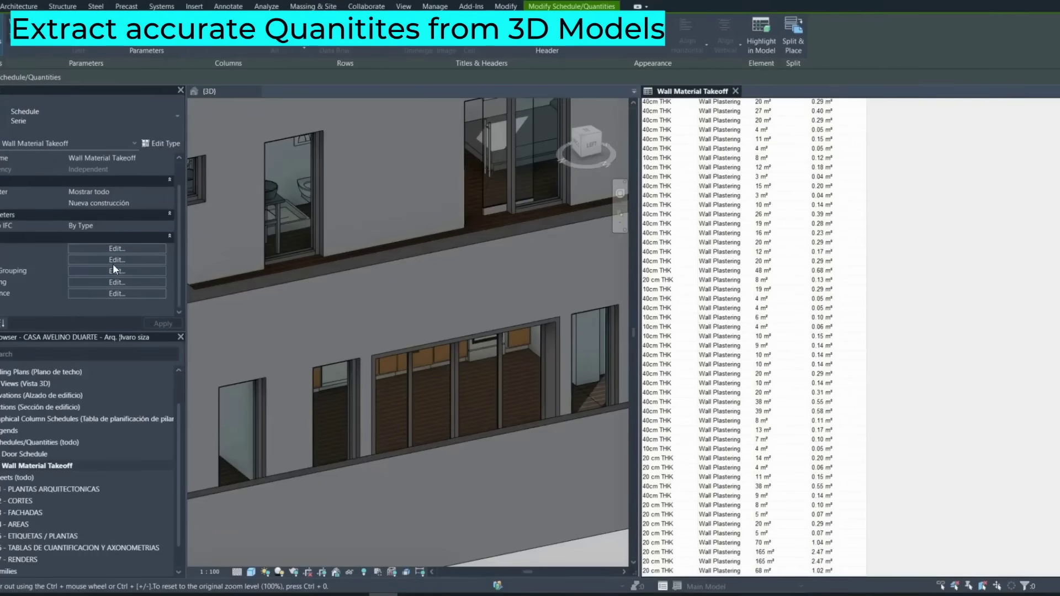
- Open the Wall Material Takeoff schedule's Sorting/Grouping settings to group by wall type
left_click(113, 264)
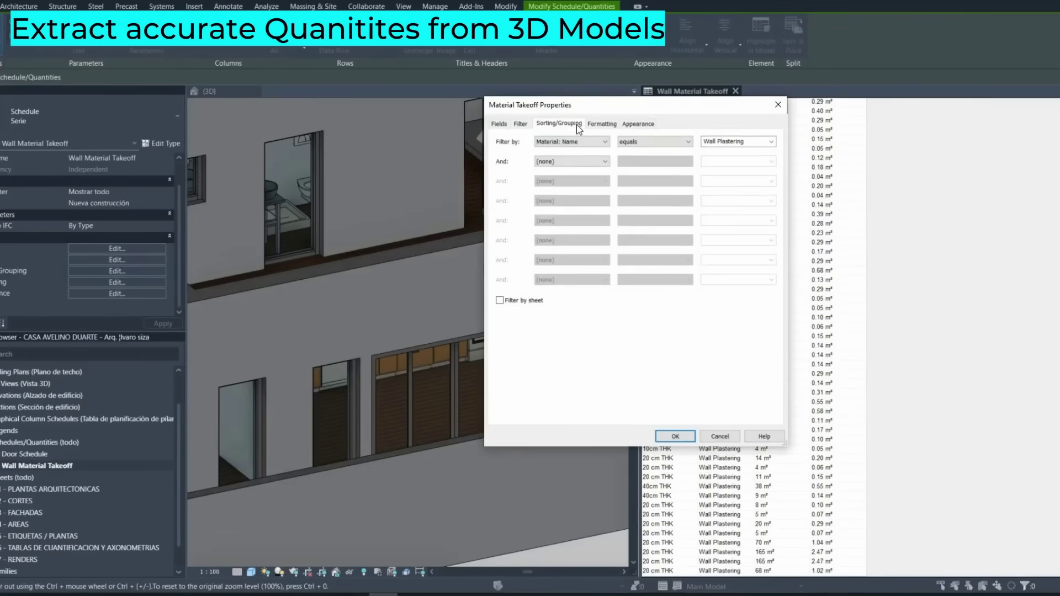
left_click(576, 125)
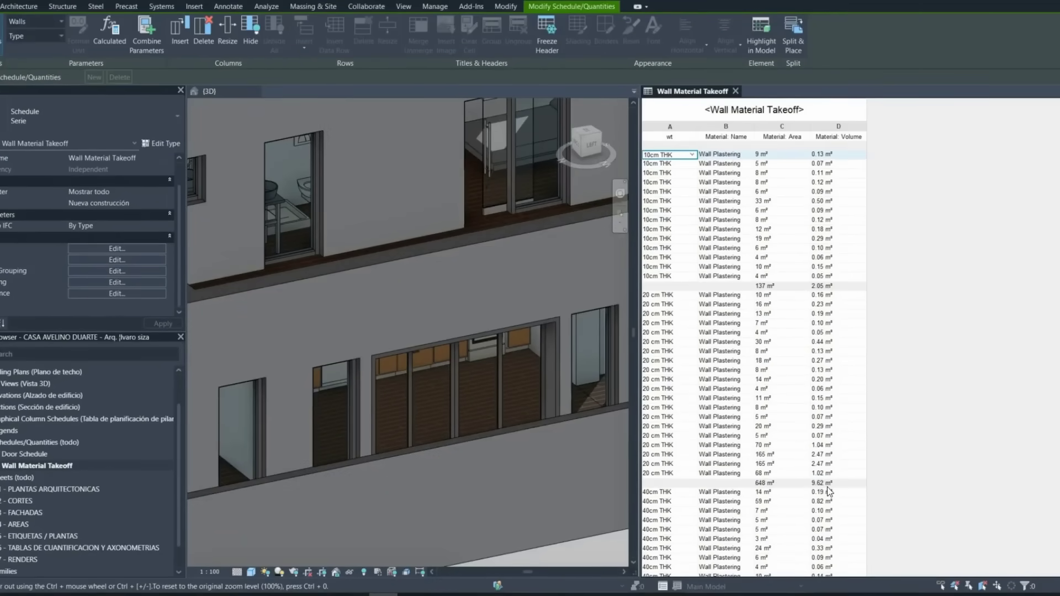
scroll(780, 492, "down", 5)
scroll(791, 464, "down", 5)
scroll(803, 431, "down", 5)
scroll(802, 431, "down", 3)
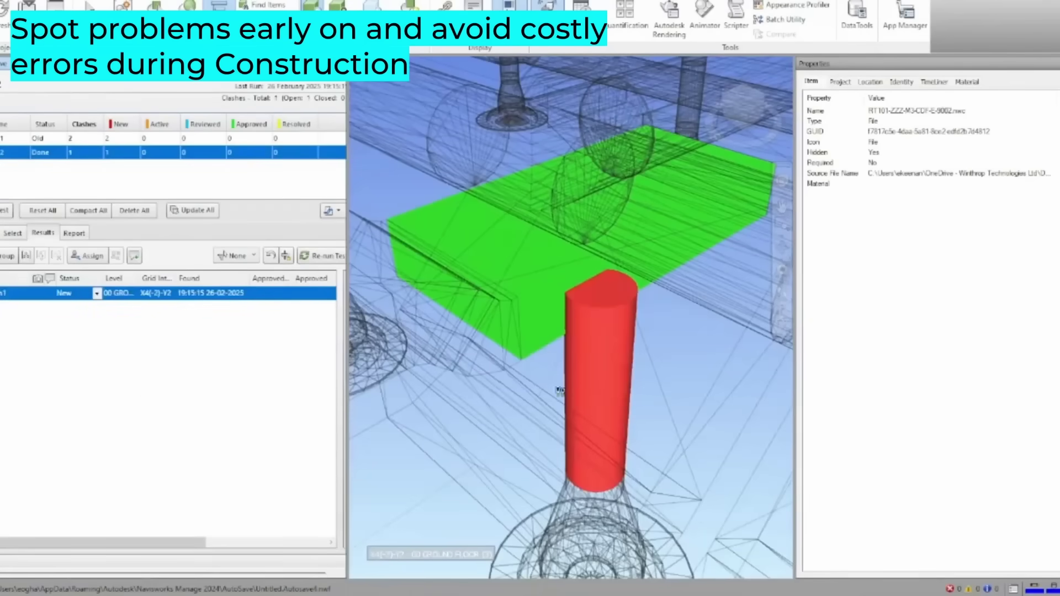
- Orbit around the clash where the red pipe meets the green duct
mouse_move(560, 391)
middle_mouse_down("shift")
mouse_move(561, 422)
mouse_move(604, 381)
middle_mouse_up("shift")
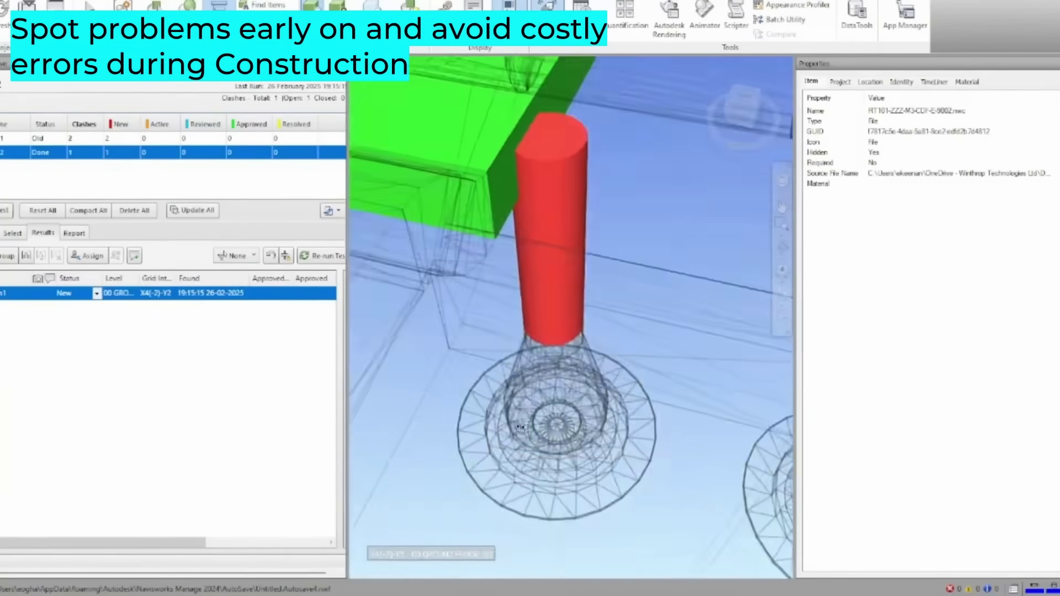